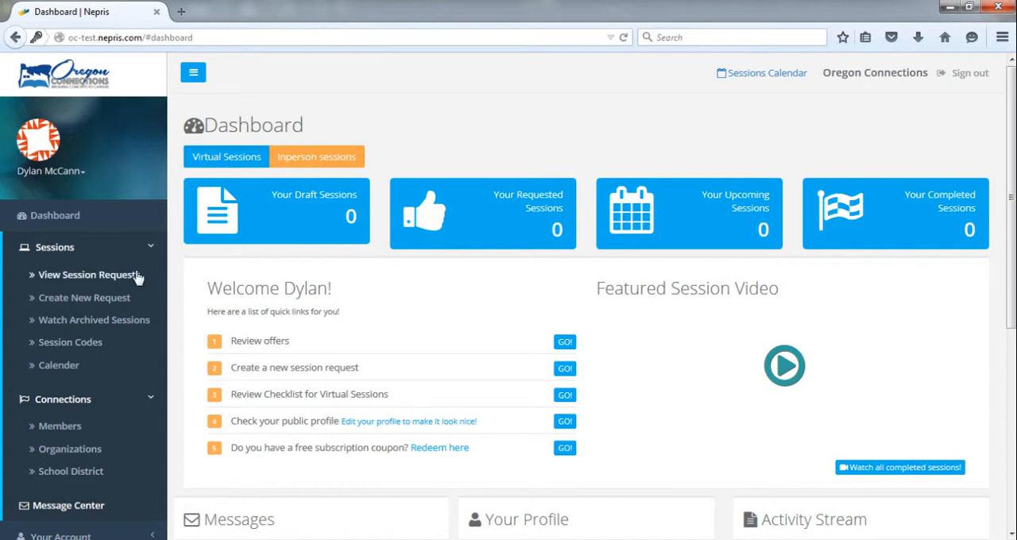
Step: Start a new in-person (ASK) session request in the category In-school Volunteer
click(75, 305)
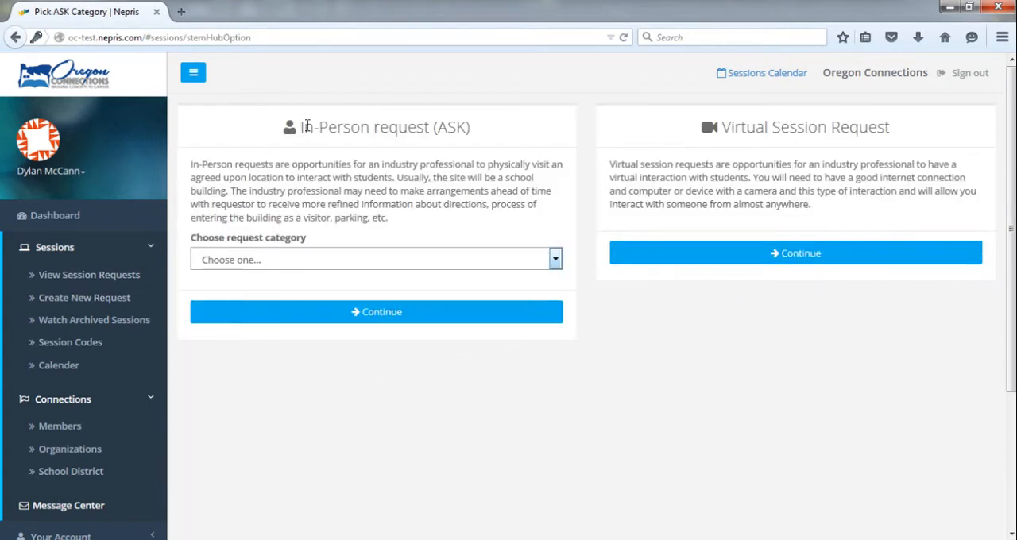
click(556, 262)
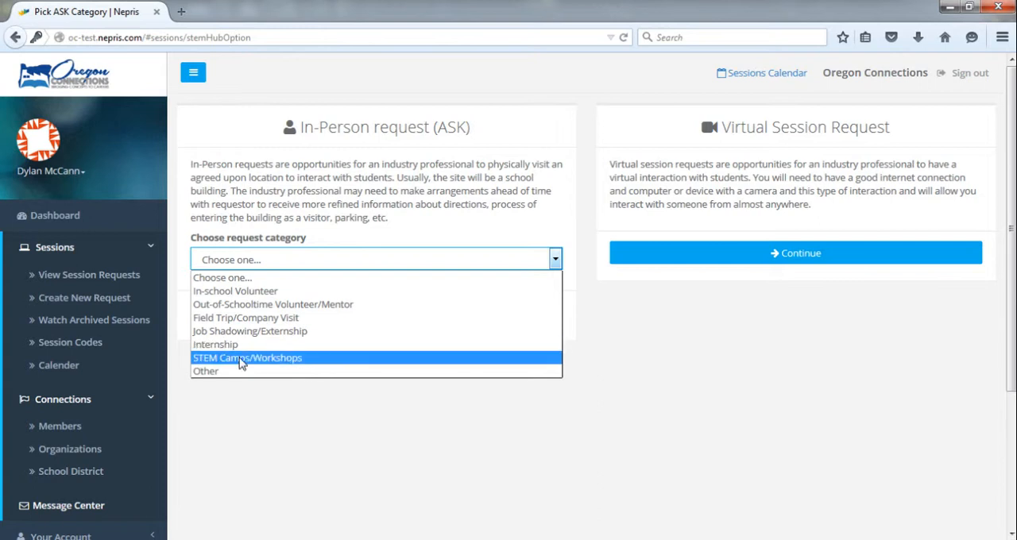
click(261, 293)
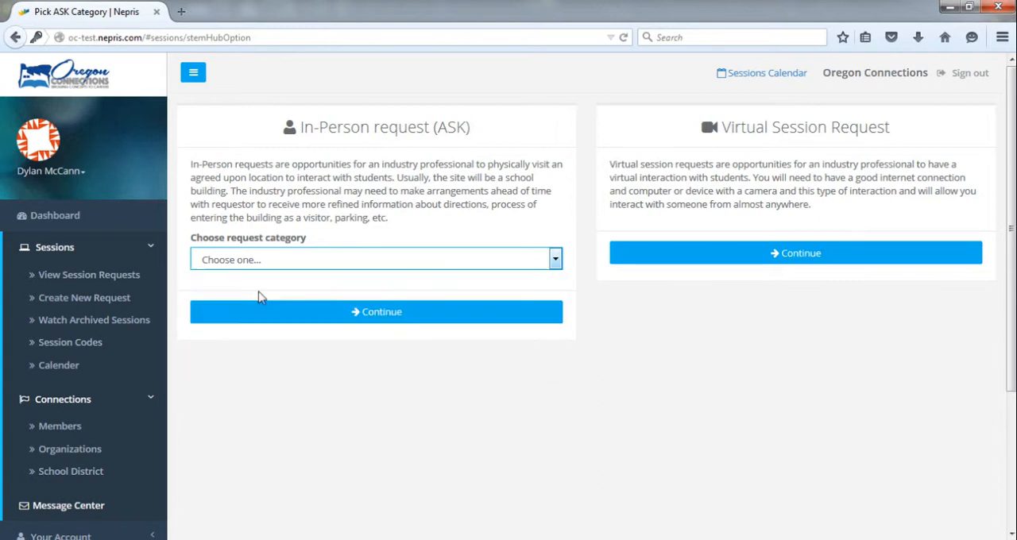
click(375, 318)
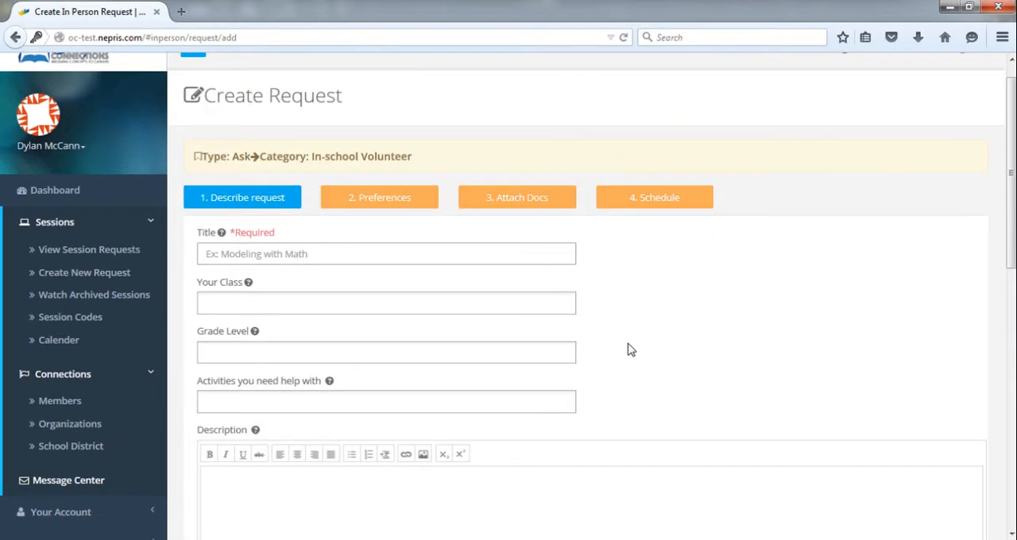
Step: Enter the title Cold Water Ecosystems, class 6th Grade Science, Grade 6, activity Speakers, and a description requesting a professional speaker on Oregon cold-water ecosystems
scroll(645, 348, down, 1)
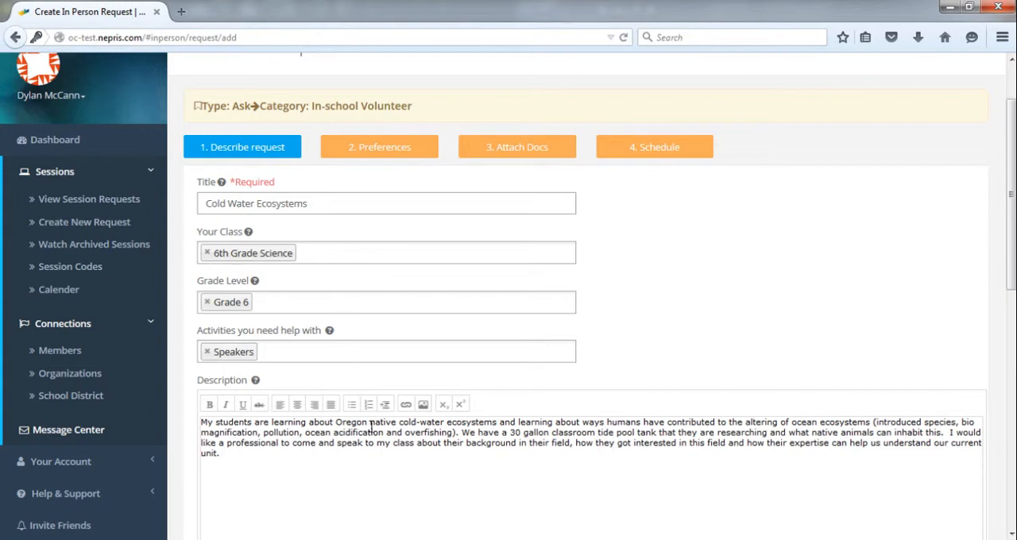
scroll(532, 429, down, 1)
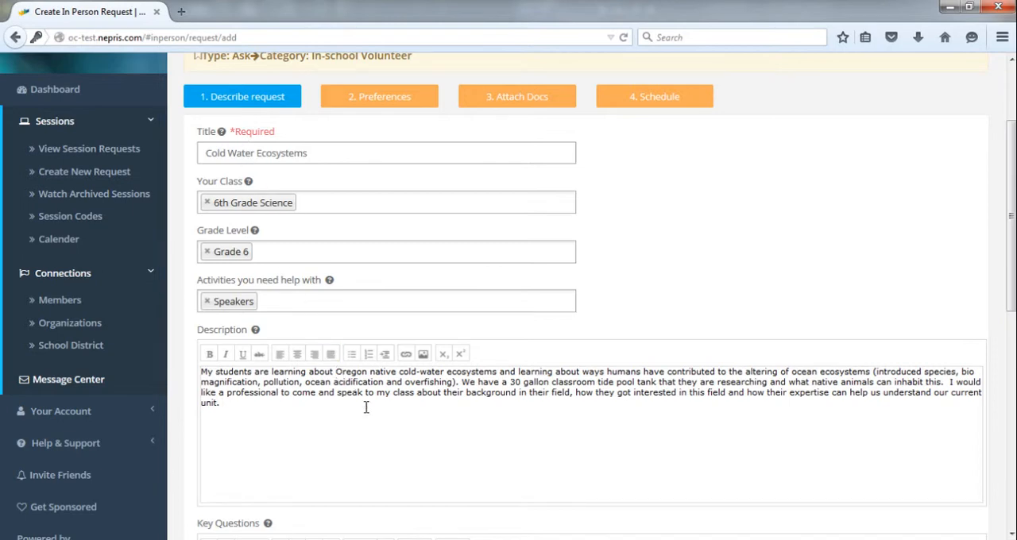
Step: Paste the key questions about setting up a cold water aquarium tank, collecting and keeping species, and protecting Oregon's coastal habitats
scroll(367, 405, down, 2)
scroll(363, 398, down, 3)
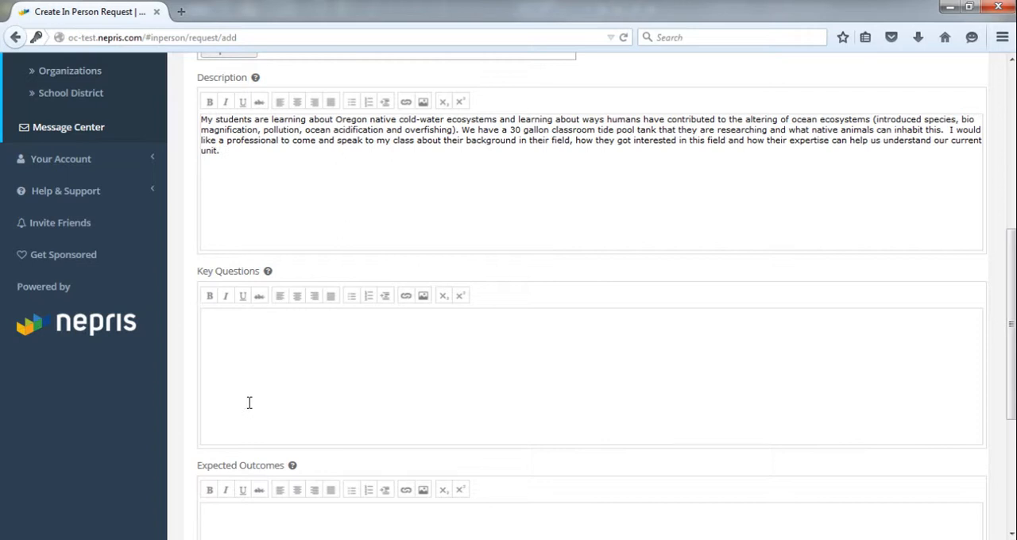
click(249, 403)
text(What are the steps to setting up a cold water aquarium tank? What licenses/training do you need to go collect animals? What are the easiest species to keep? Tips on what to do and what not to do? What are their favorite species and why? What can we do to further protect Oregon's coastal habitats?)
Step: Paste the expected outcomes about the aquarium, Oregon Coast changes and interest in marine biology, and set the number of volunteers required to 1
scroll(139, 379, down, 4)
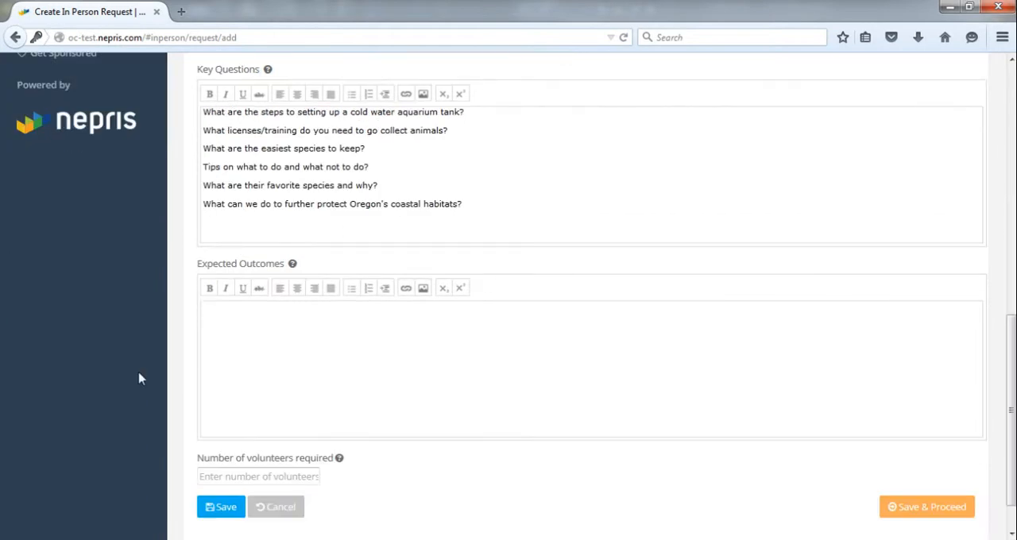
click(236, 381)
text(What specifically can we house in our cold-water aquarium tank successfully? What have they noticed on the Oregon Coast in the past decade with environmental changes? Students will gain interest and excitement about the field of marine biology.)
click(240, 482)
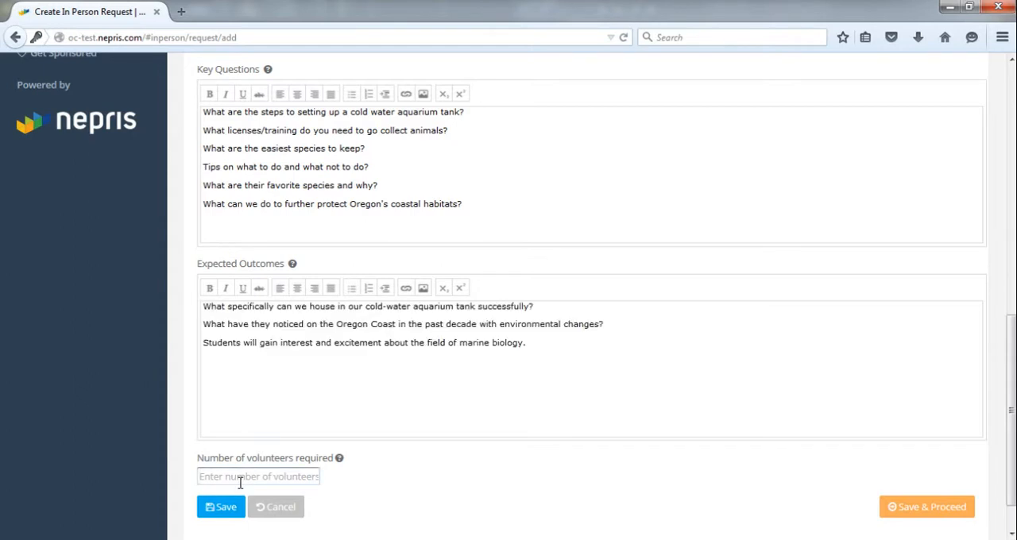
text(1)
Step: Review the entered class details, description, key questions and expected outcomes of the request
scroll(178, 406, down, 1)
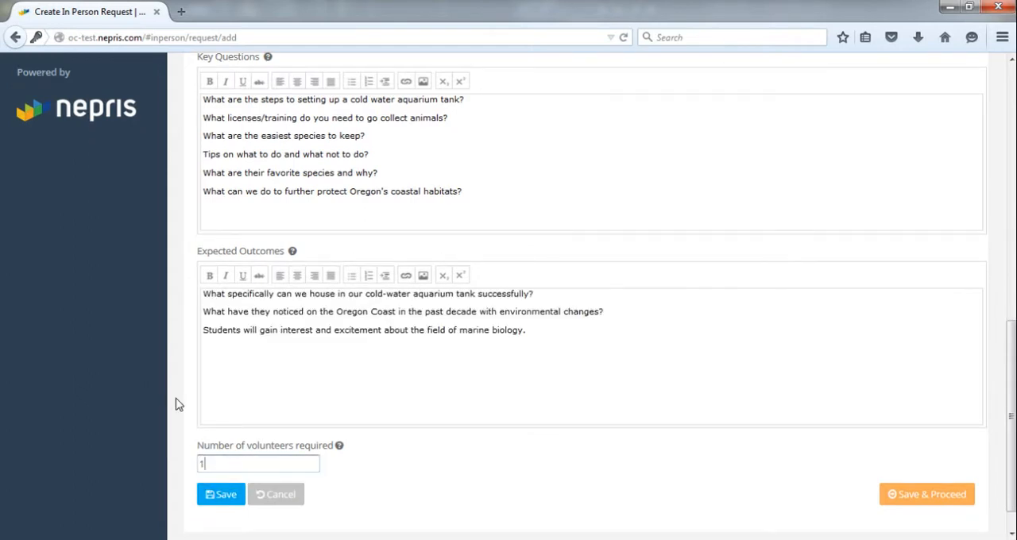
scroll(178, 403, up, 3)
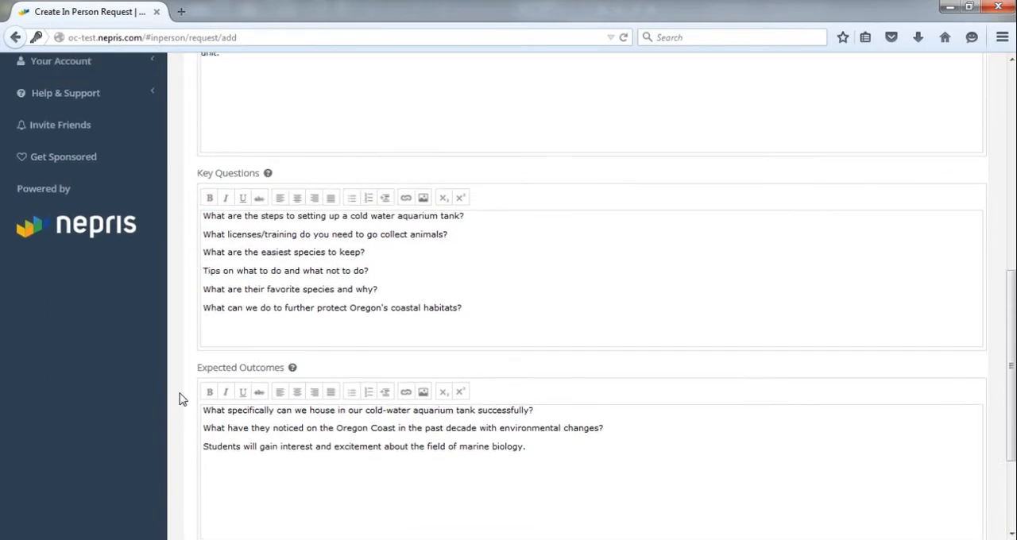
scroll(179, 399, up, 5)
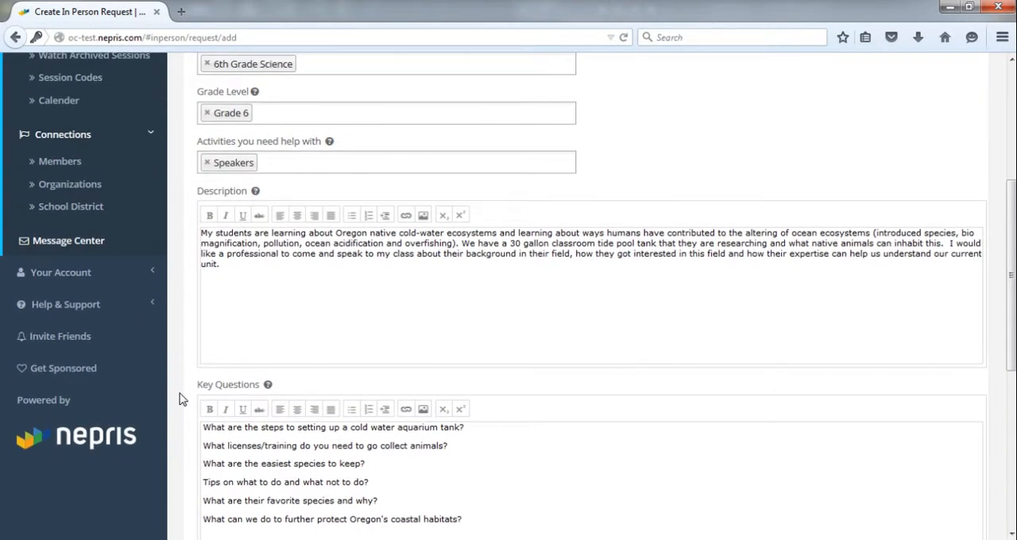
scroll(180, 399, up, 1)
scroll(182, 407, down, 3)
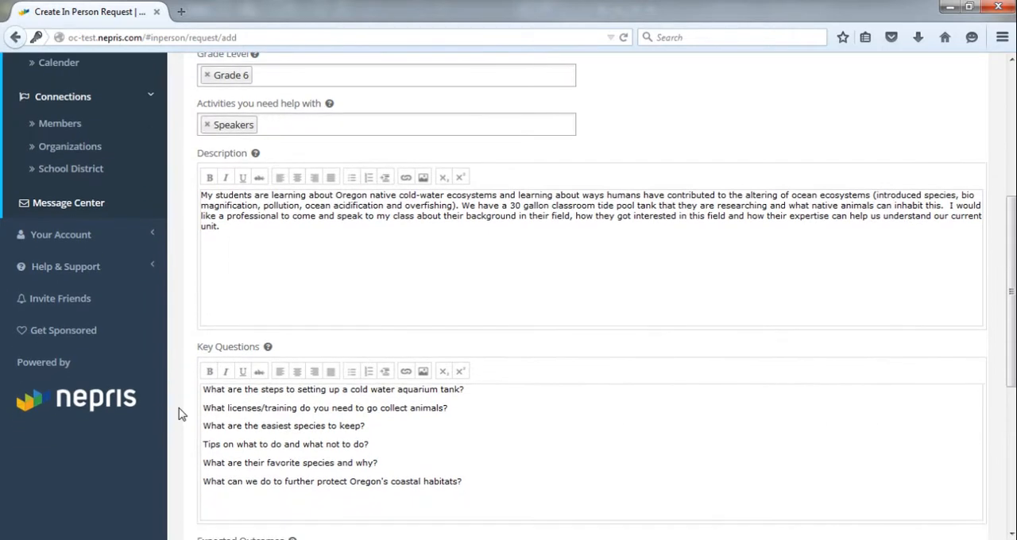
scroll(181, 416, up, 1)
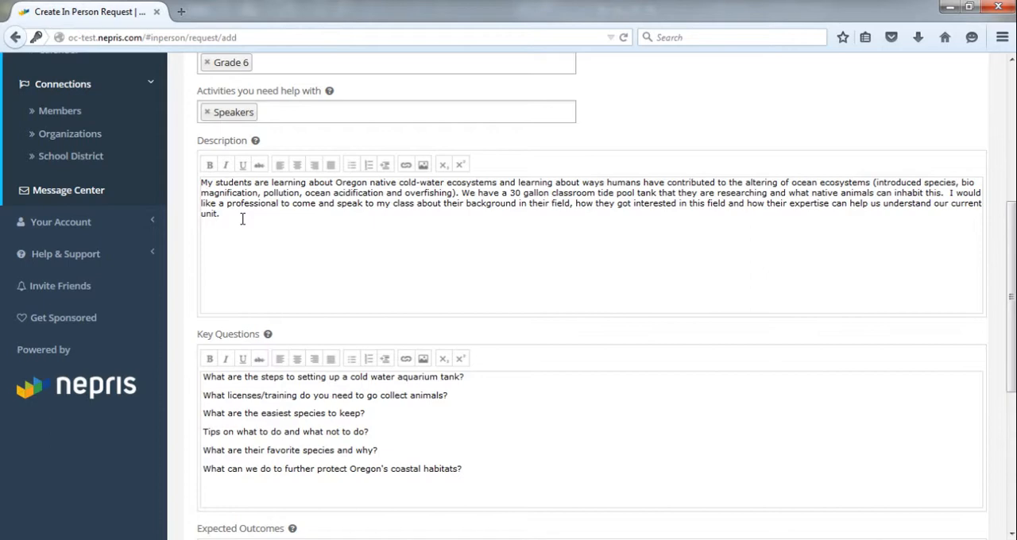
scroll(184, 274, down, 3)
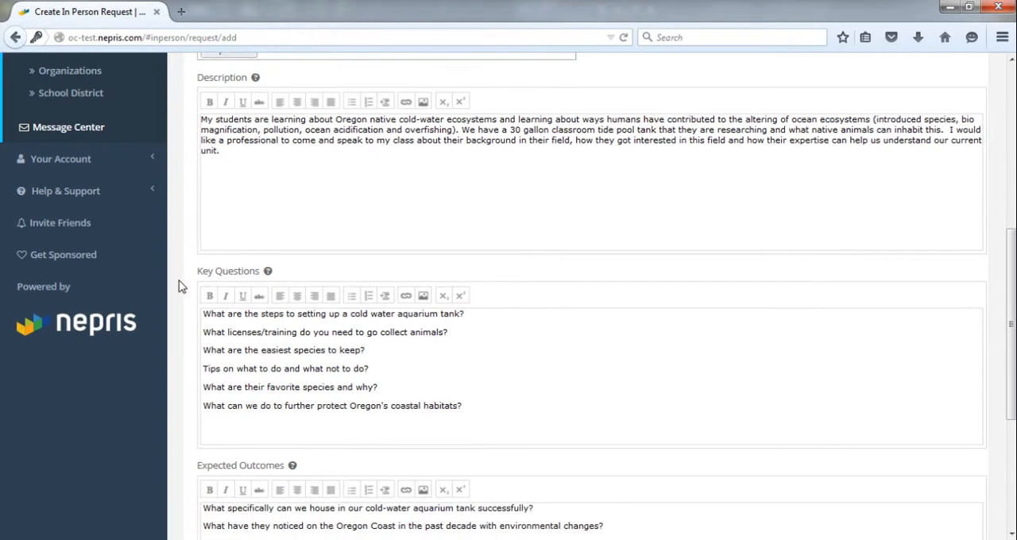
scroll(182, 293, down, 2)
scroll(178, 302, down, 3)
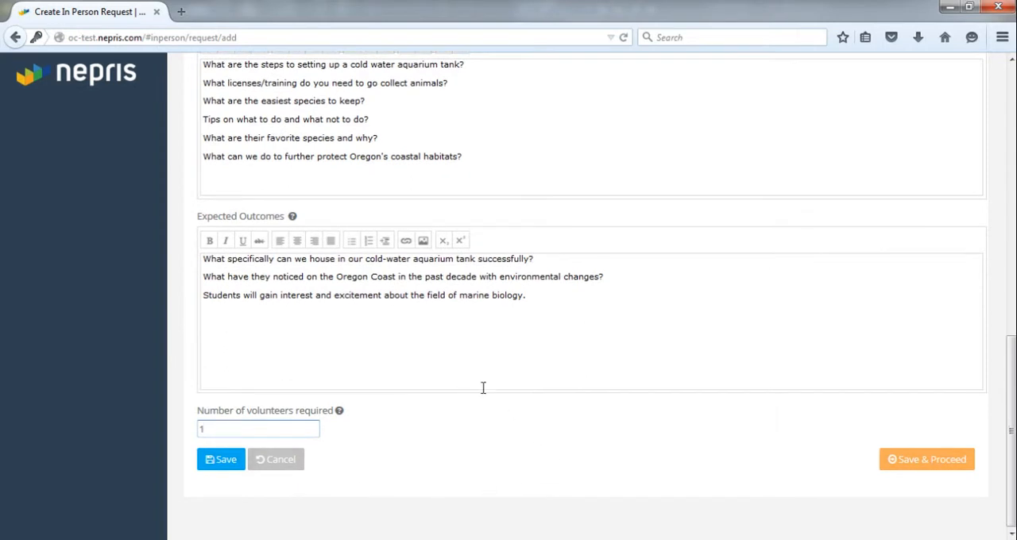
Step: Set industry preferences Environmental Science Education, ecologist, Energy and Environmental Technology, Marine Biology and zoologist, skill scientists, and the street address, and save them
click(916, 469)
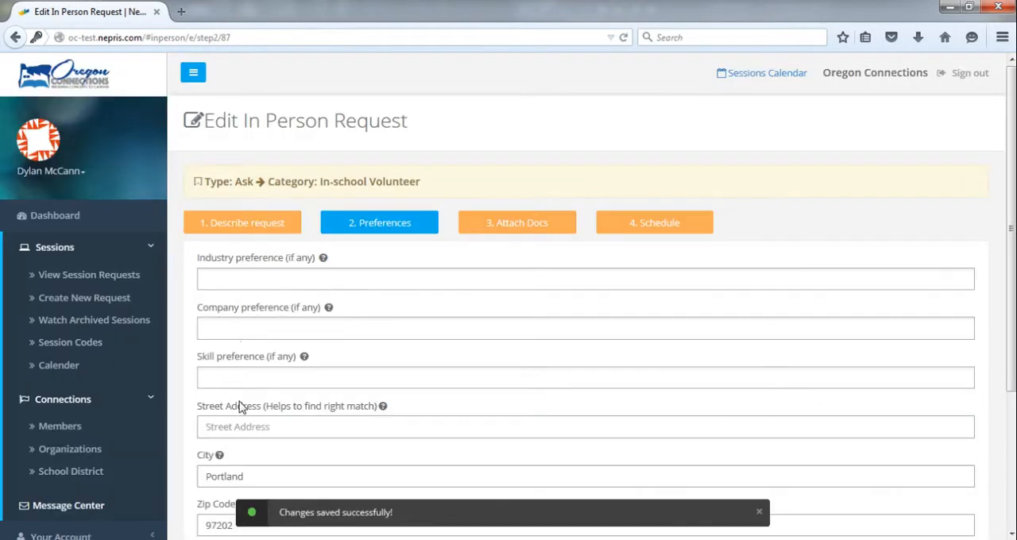
scroll(254, 372, down, 1)
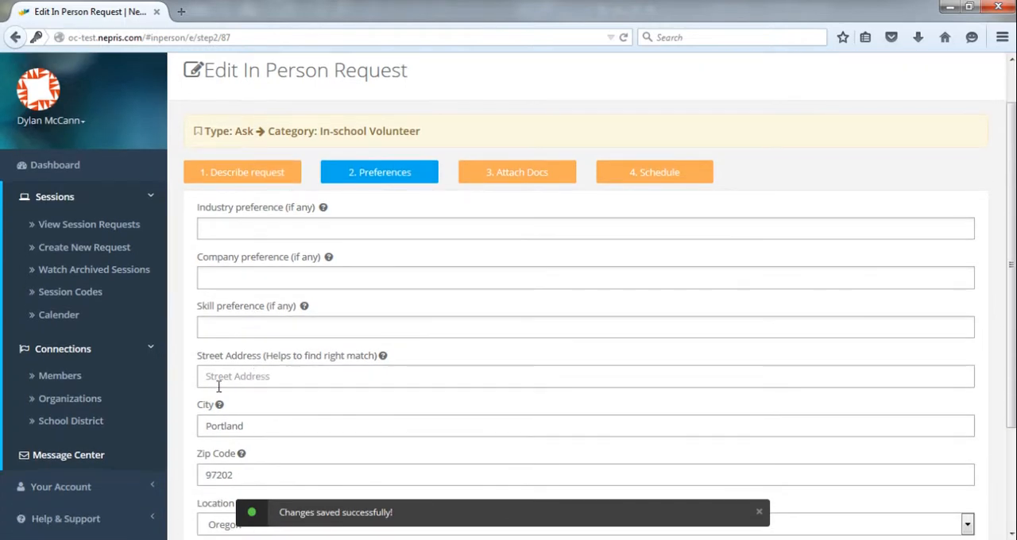
scroll(189, 391, down, 1)
scroll(188, 390, up, 2)
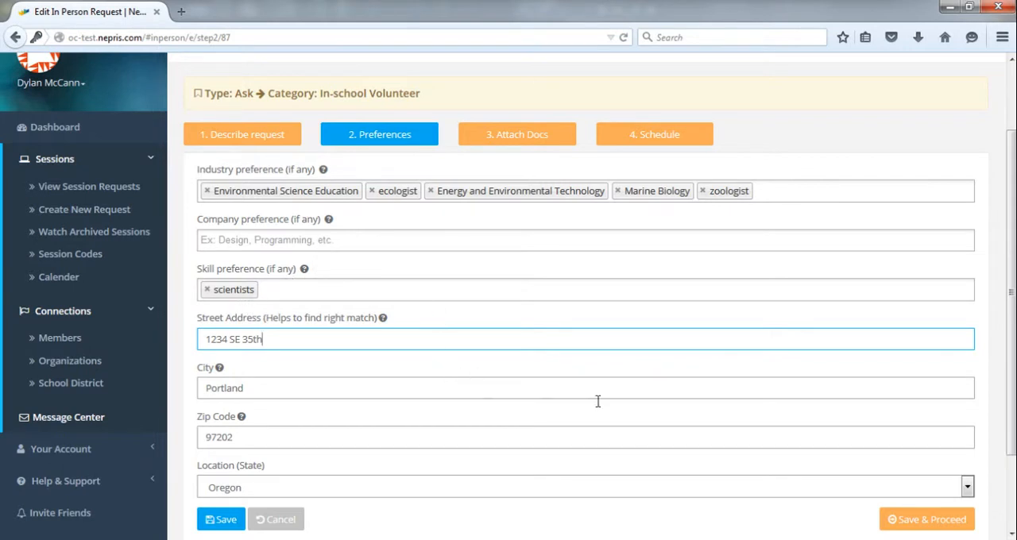
click(919, 526)
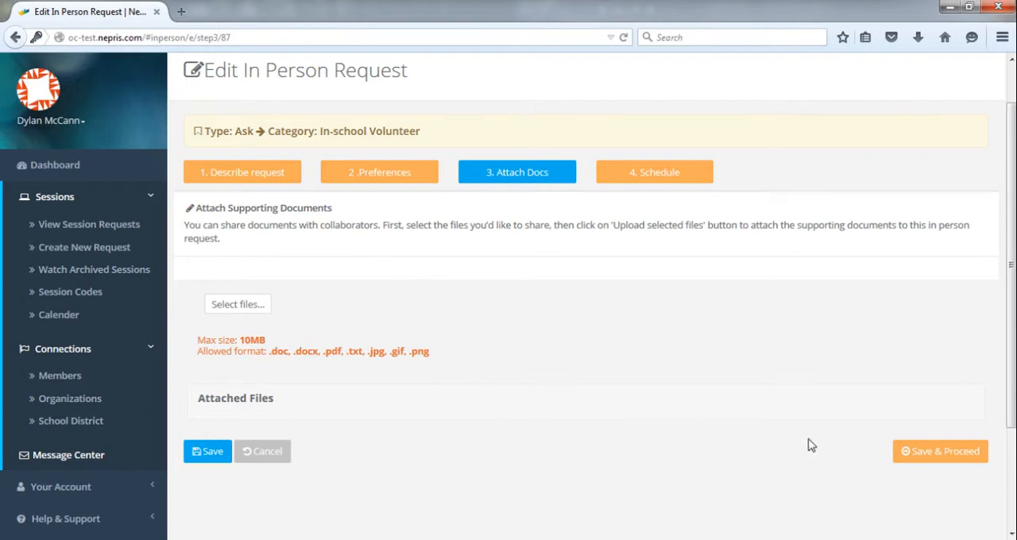
Step: Proceed to the schedule without attaching any documents and set the student count to 30
click(914, 458)
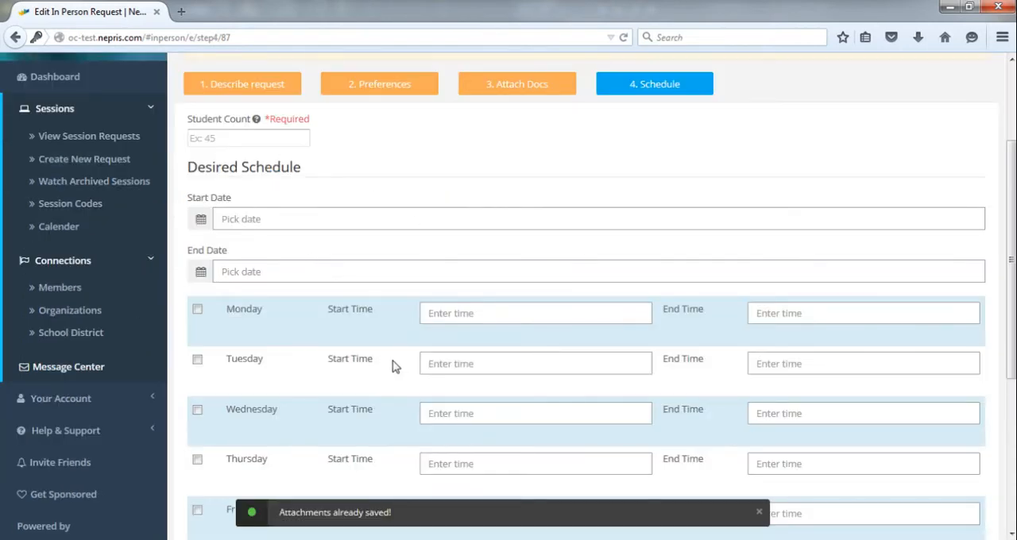
scroll(348, 348, down, 1)
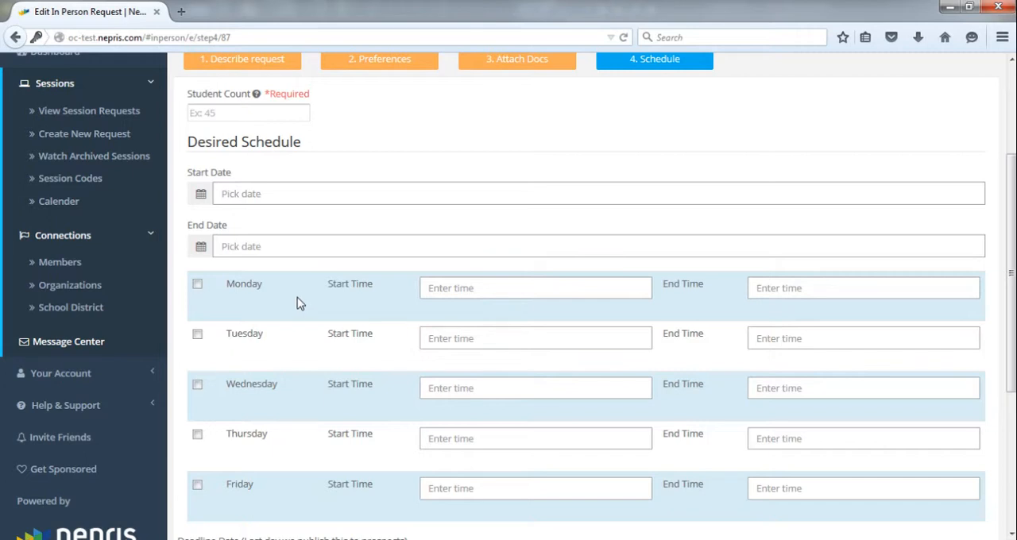
text(30)
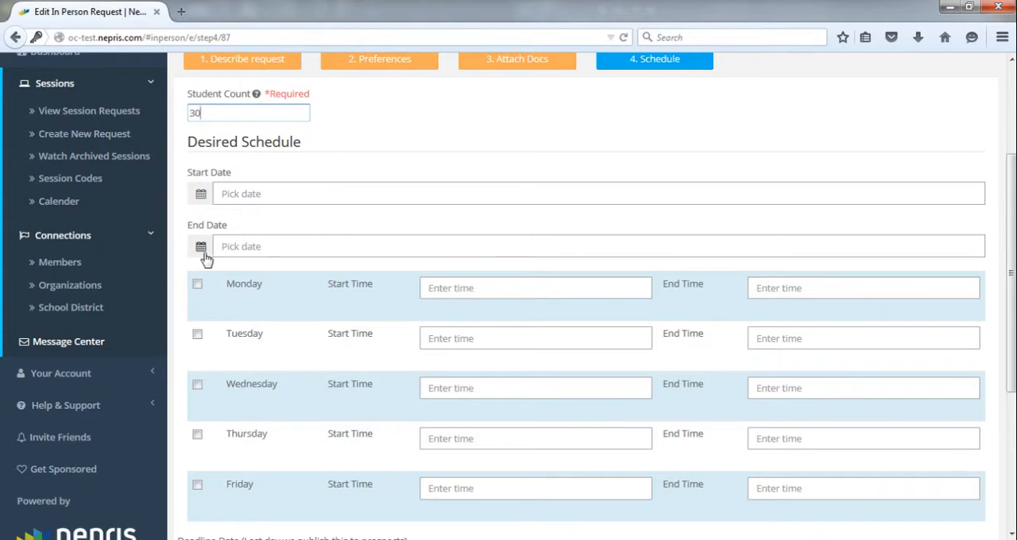
Step: Schedule Monday 08:30AM–09:30AM and Wednesday 10:30AM–11:30AM from 09/14/2015 to 09/28/2015 with deadline 09/16/2015, and submit the request, agreeing to the terms
scroll(205, 258, down, 4)
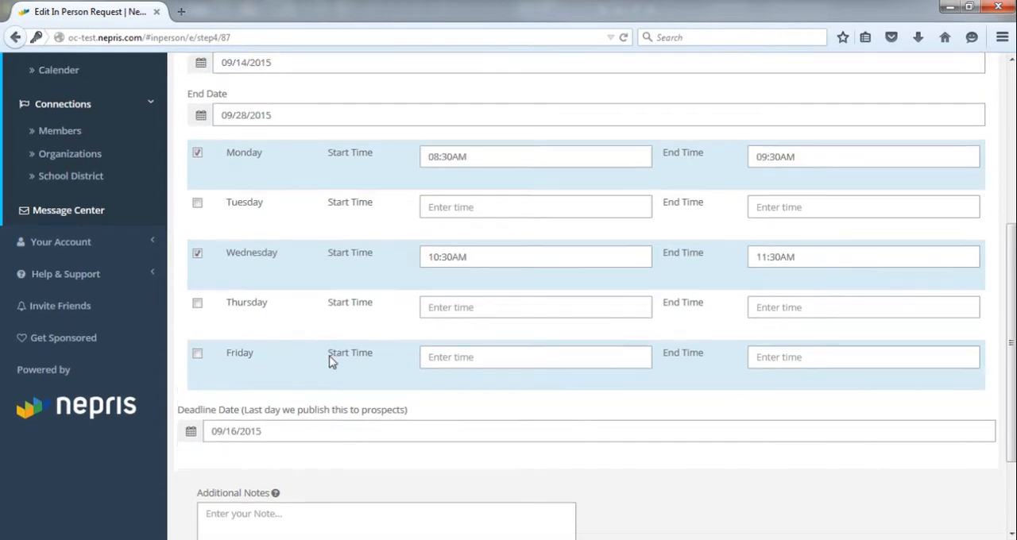
scroll(329, 361, down, 3)
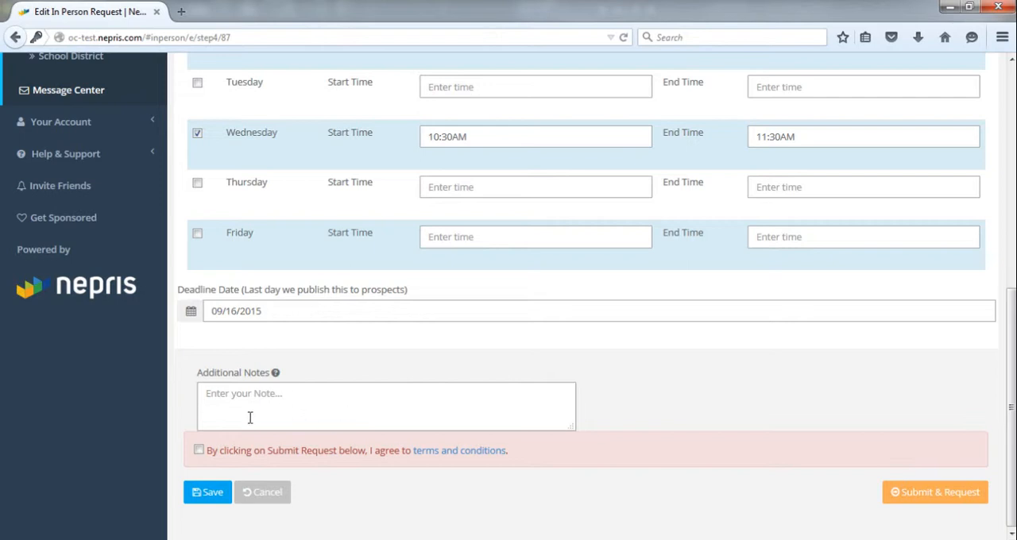
click(198, 450)
click(917, 493)
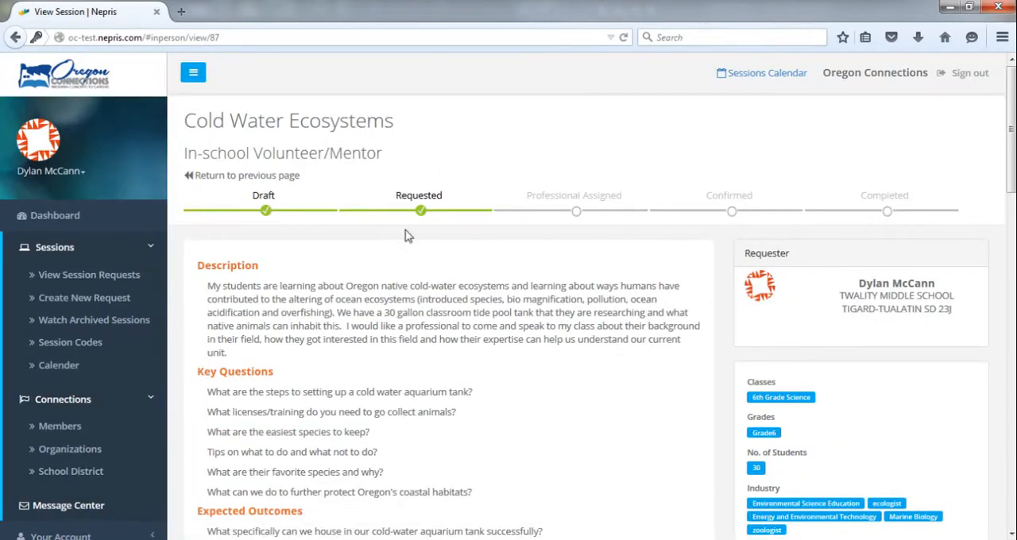
Step: Examine the submitted request's details and its recommended matches, including the profile of the third professional listed
scroll(435, 345, down, 3)
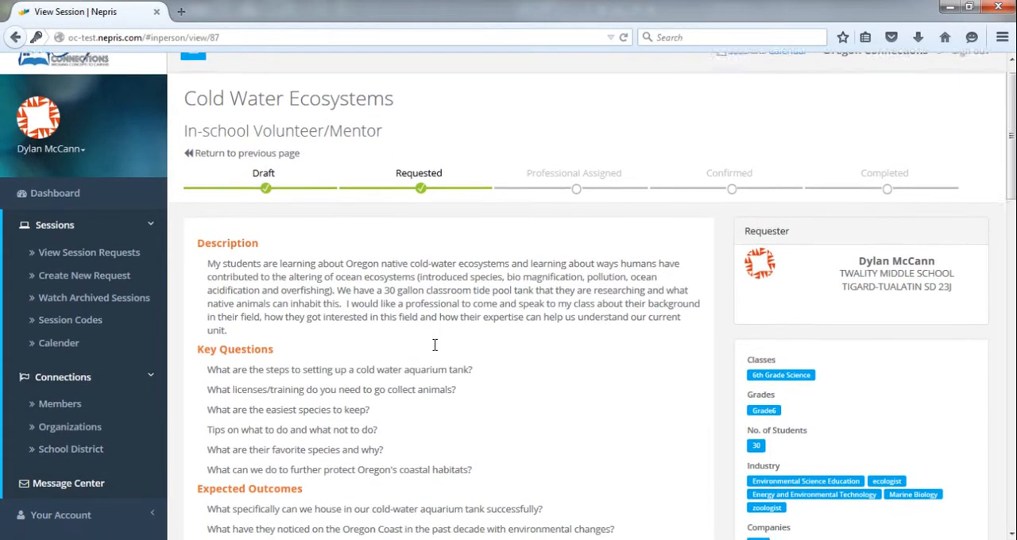
scroll(386, 352, down, 7)
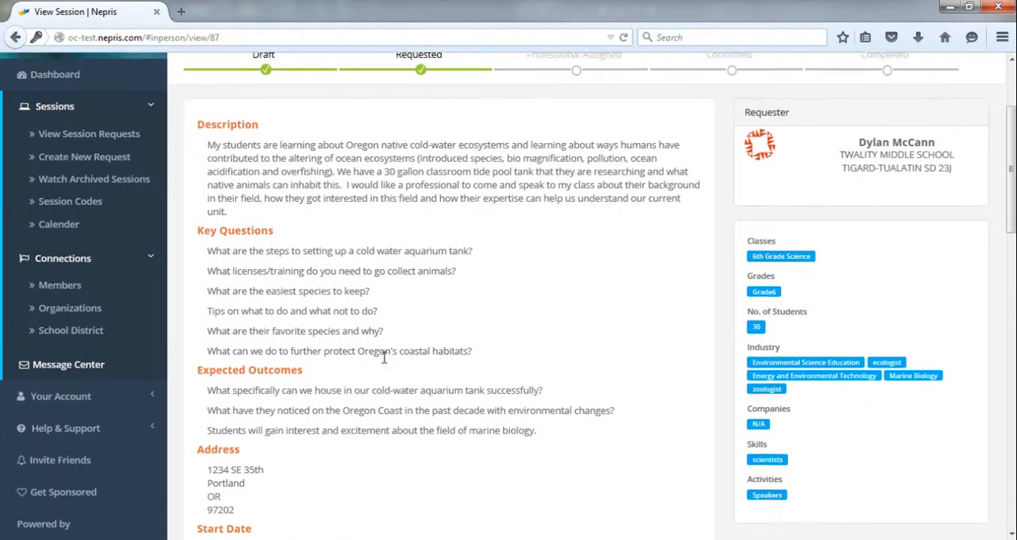
scroll(389, 410, down, 12)
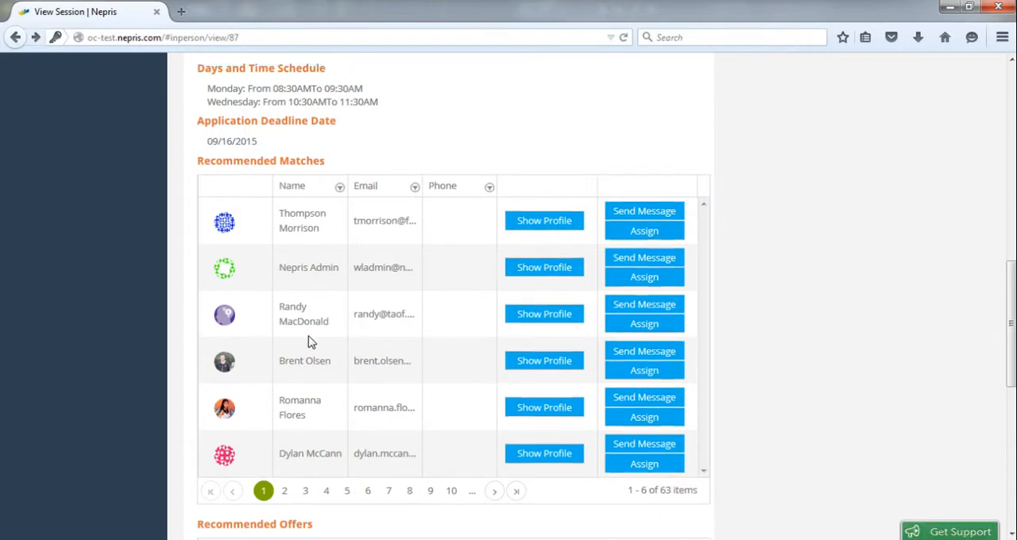
click(551, 319)
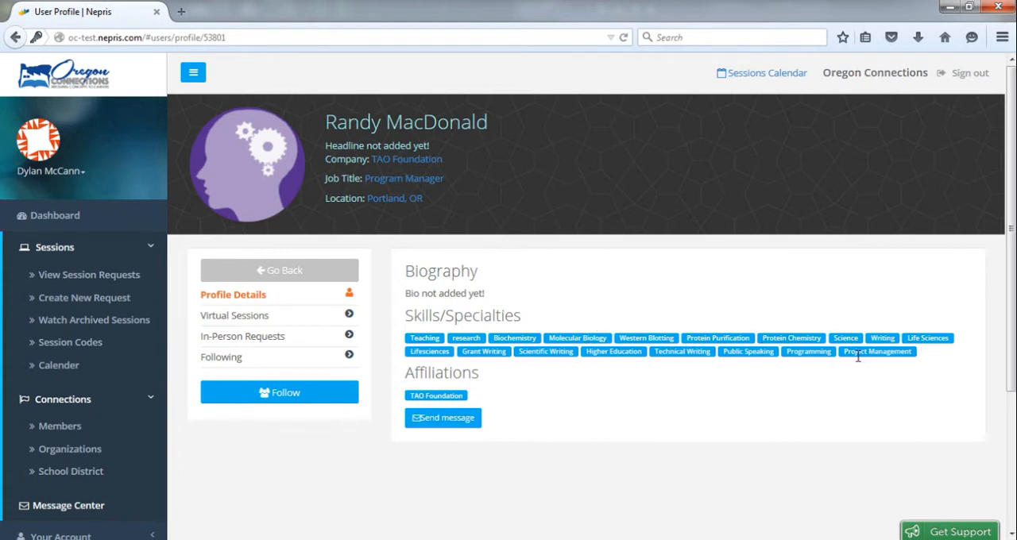
click(440, 427)
click(278, 272)
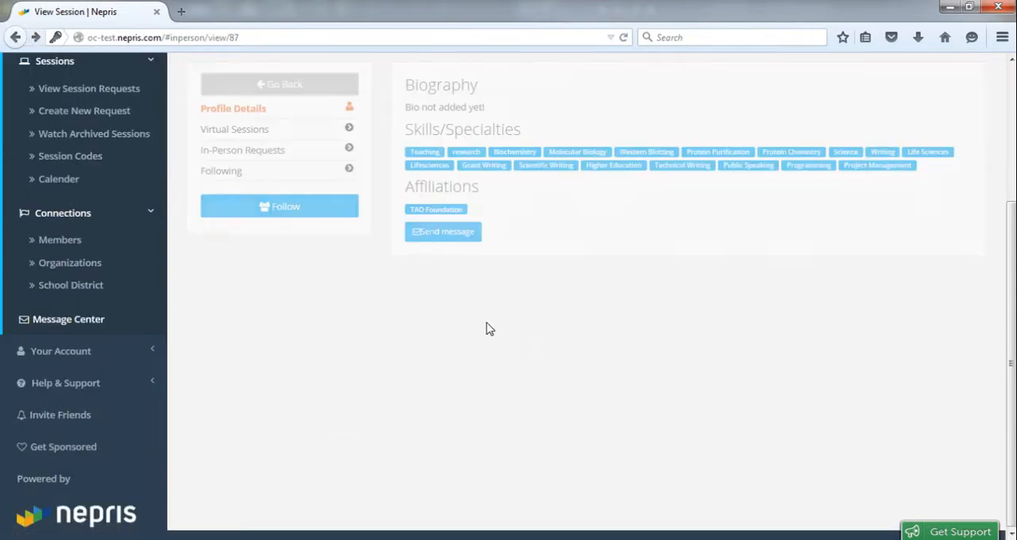
scroll(532, 441, down, 4)
scroll(532, 438, down, 6)
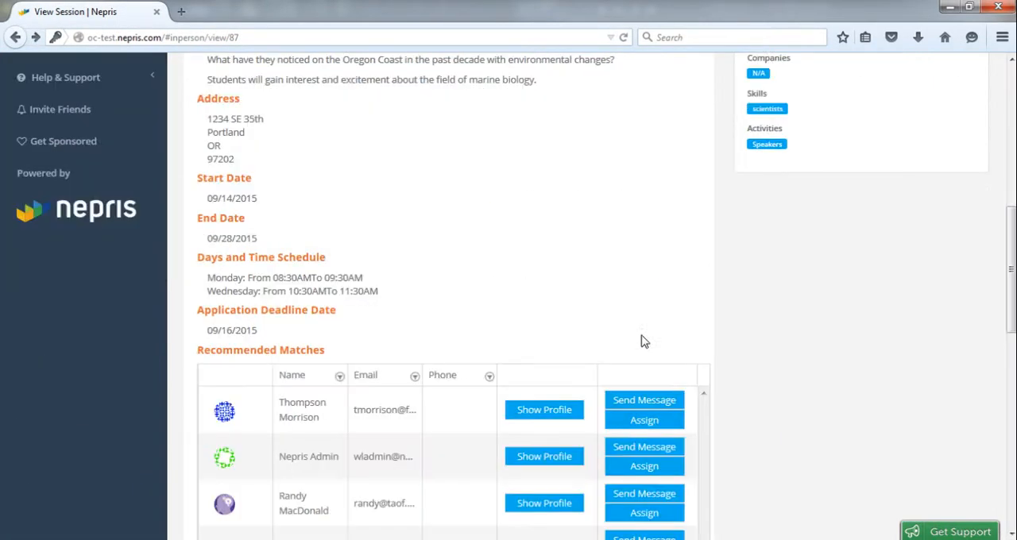
scroll(629, 370, down, 1)
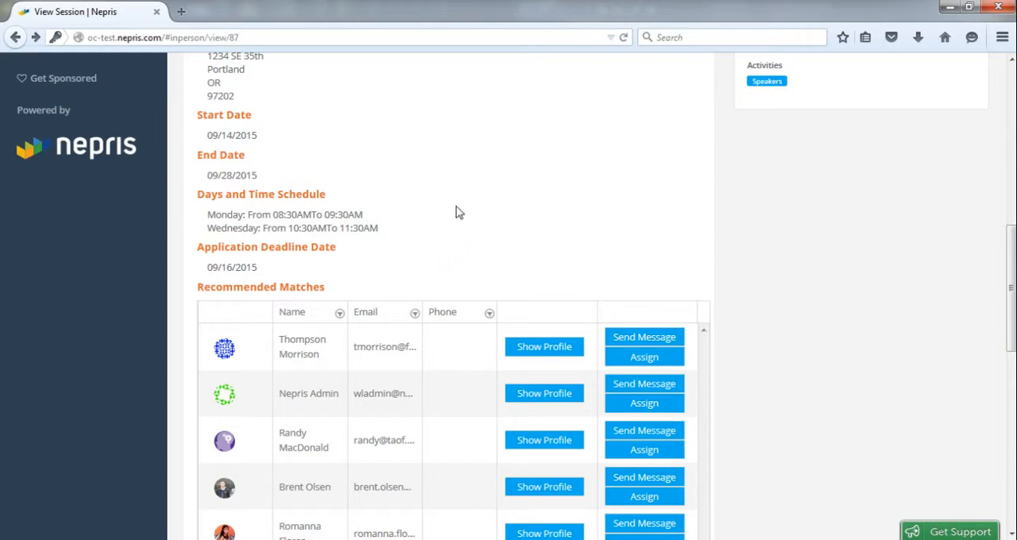
scroll(447, 249, down, 2)
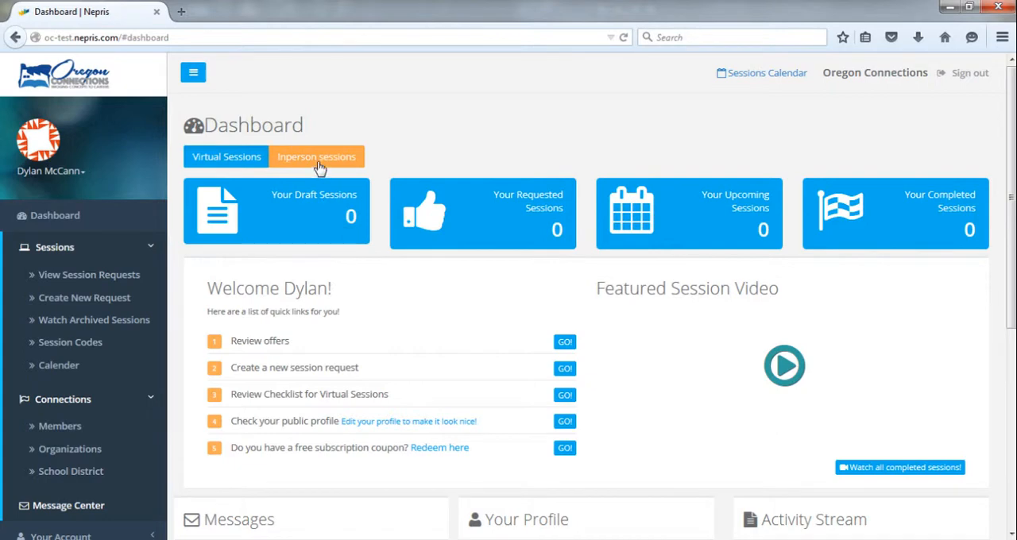
Step: View the list of own in-person session requests from the dashboard and return to the dashboard
click(317, 162)
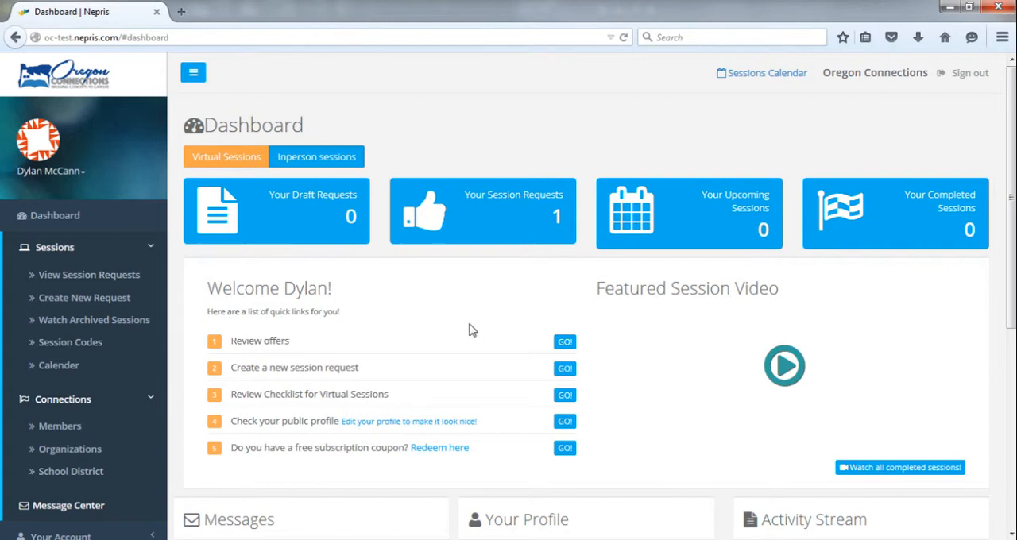
click(489, 217)
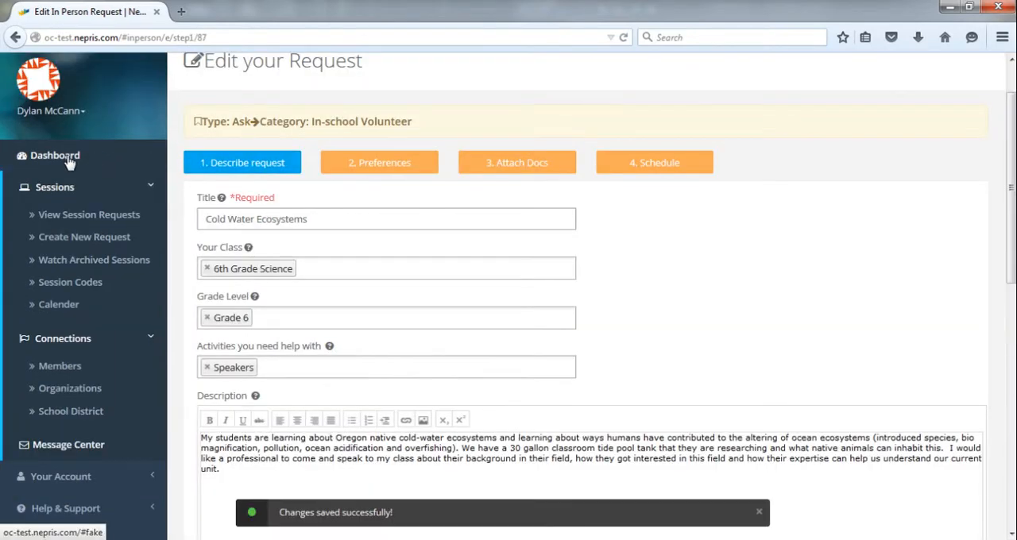
click(68, 159)
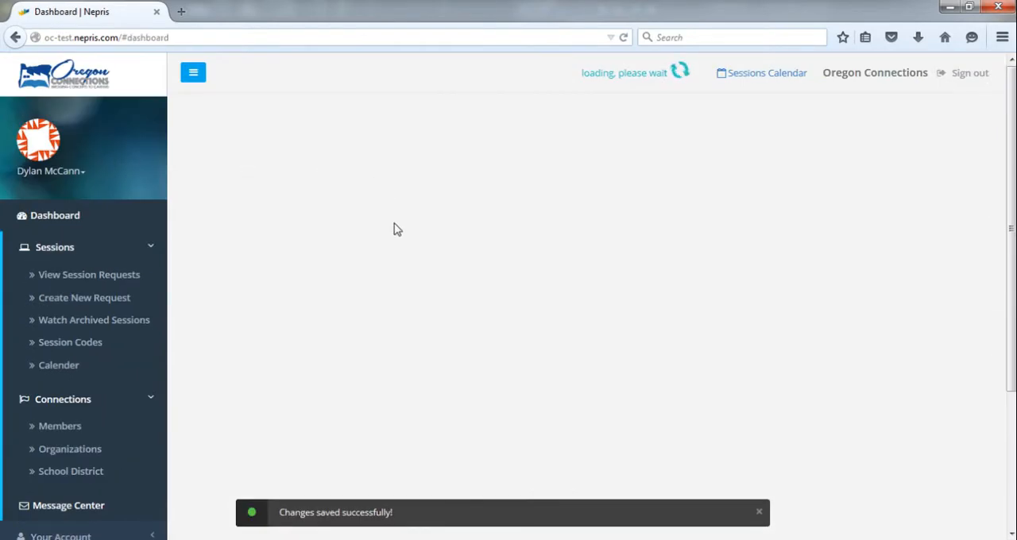